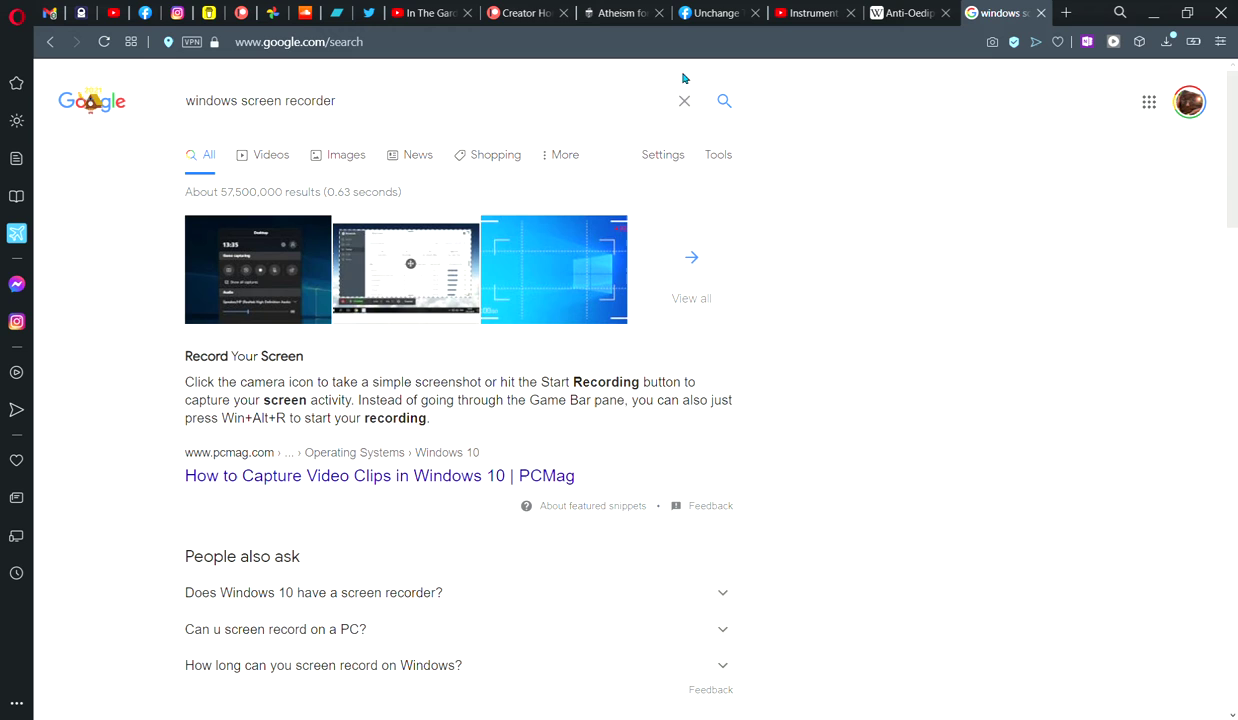
pyautogui.click(177, 12)
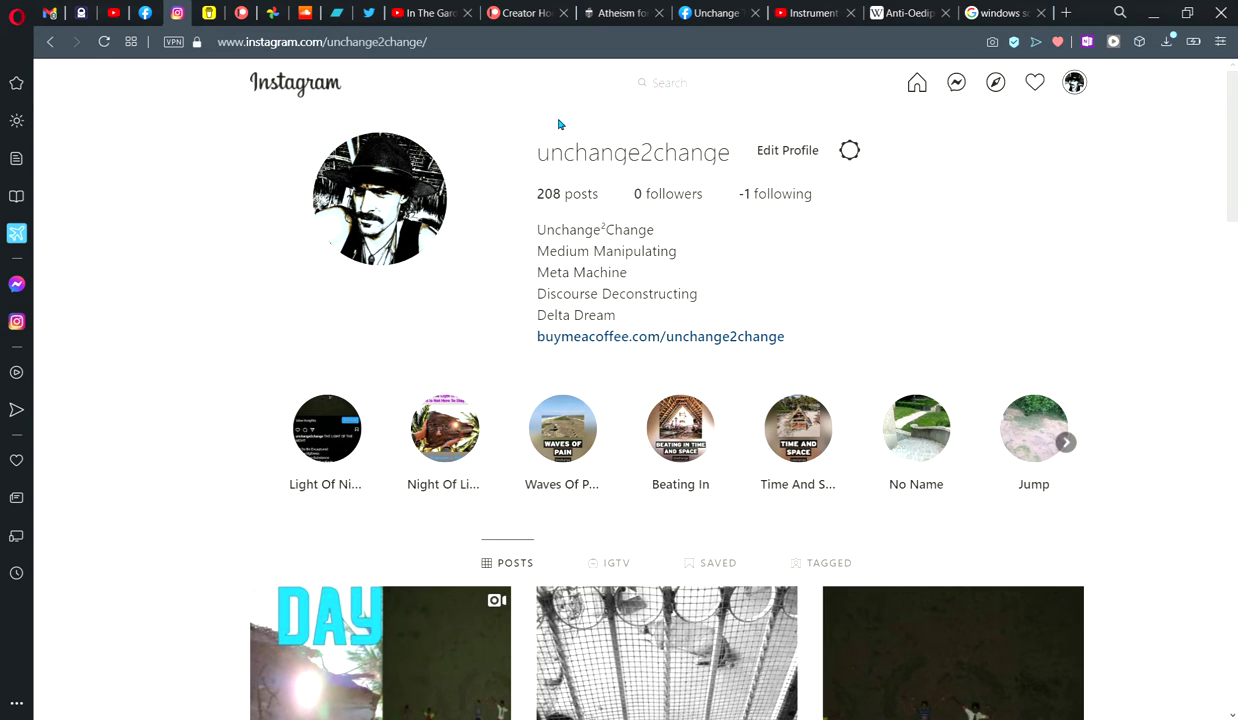
pyautogui.click(775, 194)
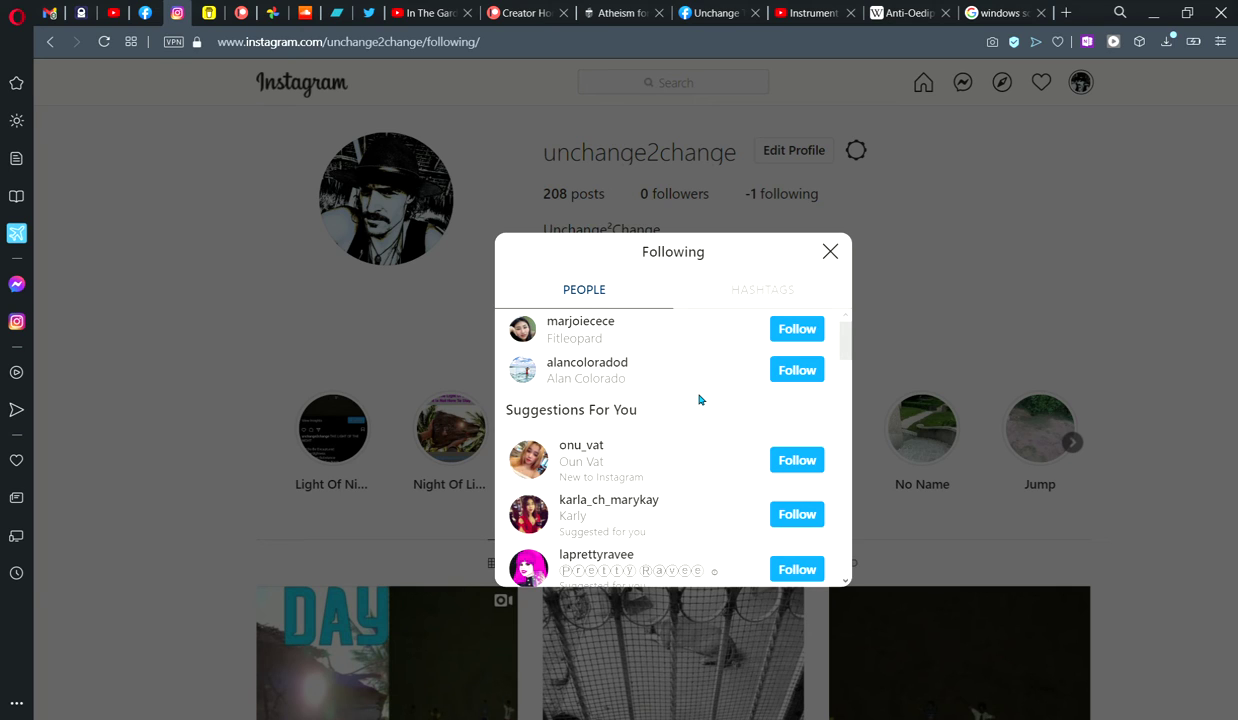
pyautogui.click(829, 251)
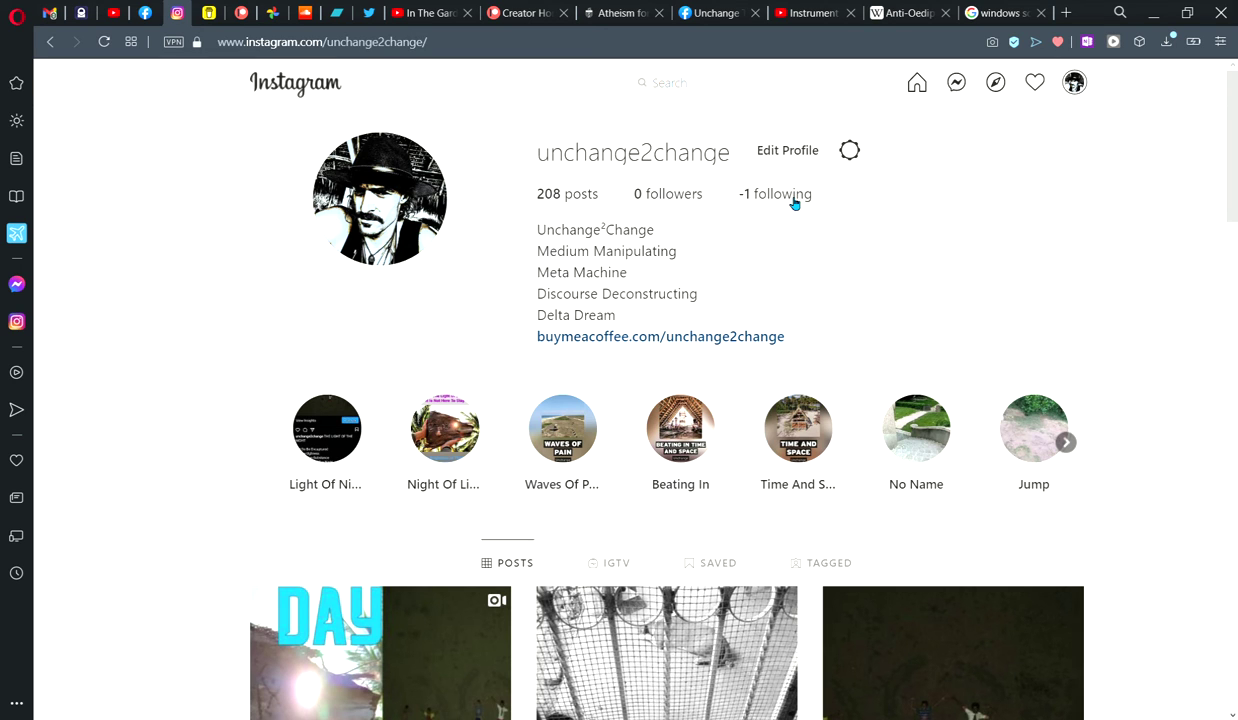
pyautogui.click(795, 200)
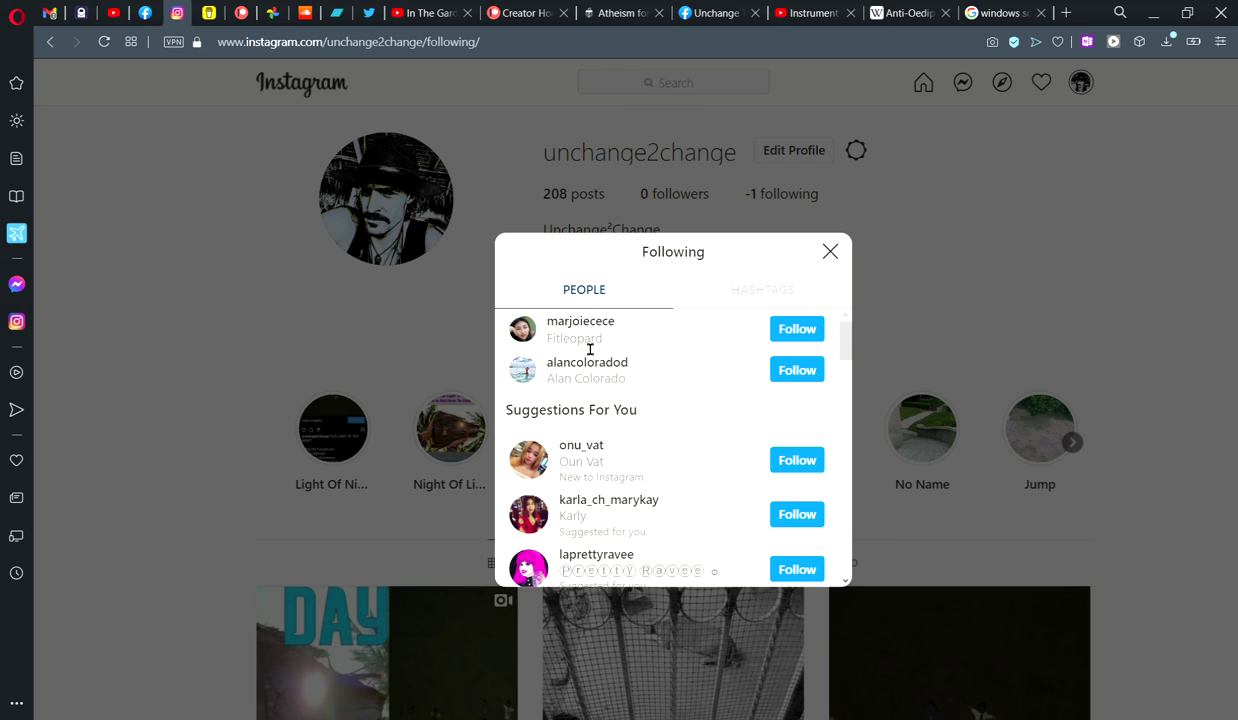
pyautogui.click(810, 337)
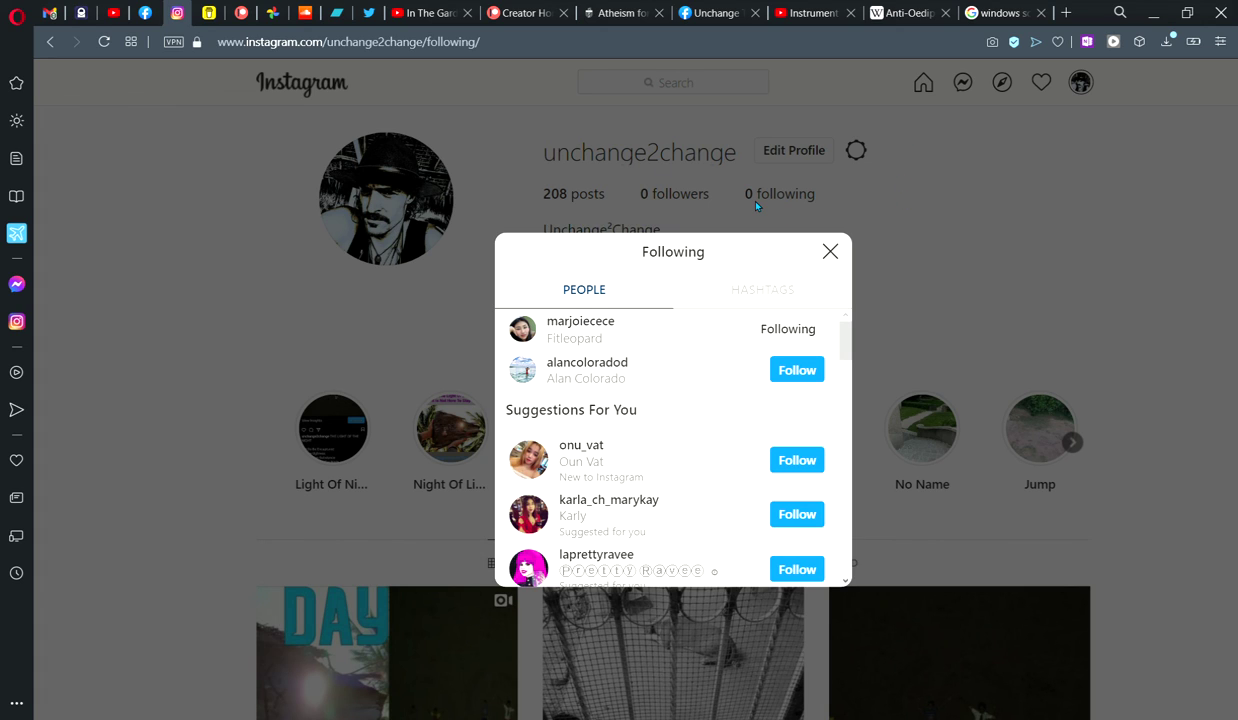
pyautogui.click(800, 372)
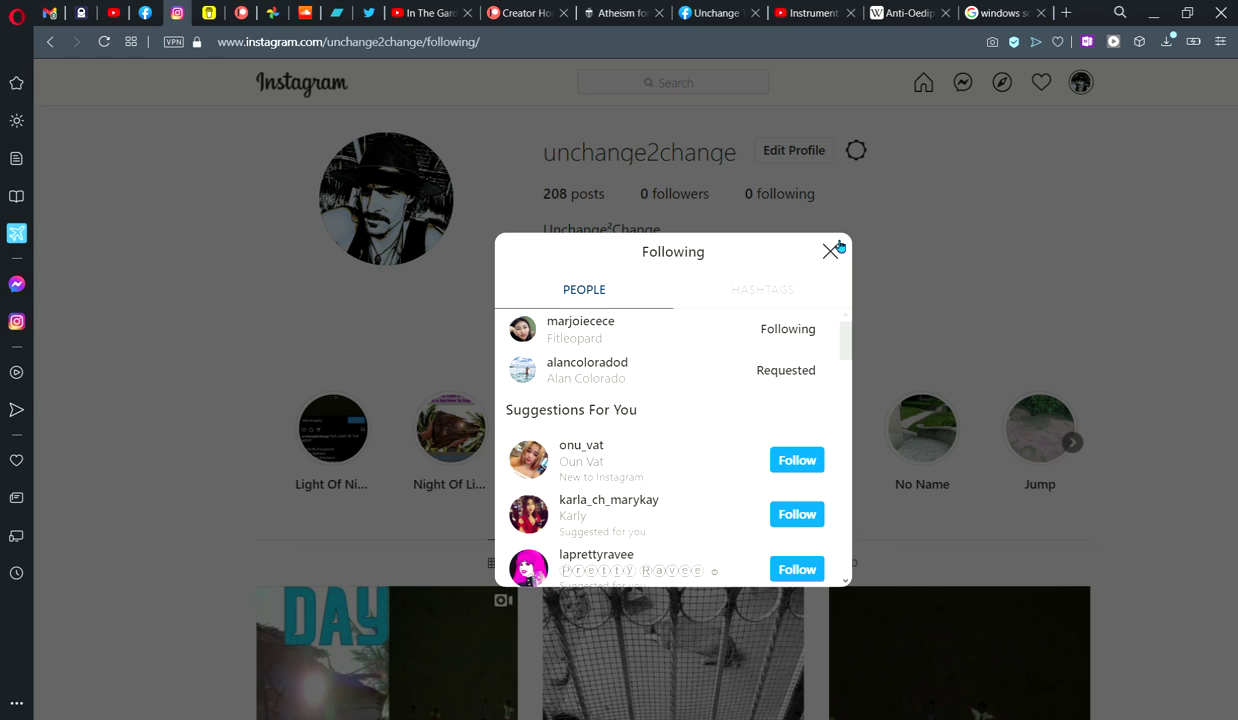
pyautogui.click(790, 370)
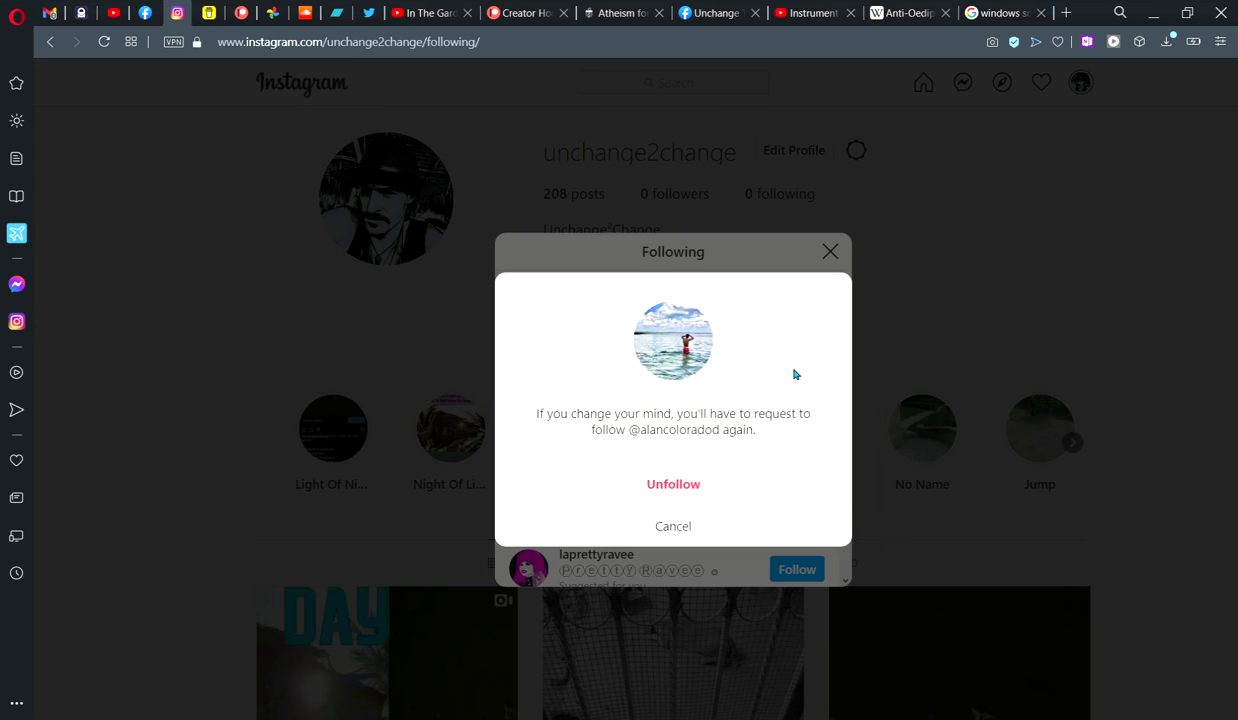
pyautogui.click(673, 484)
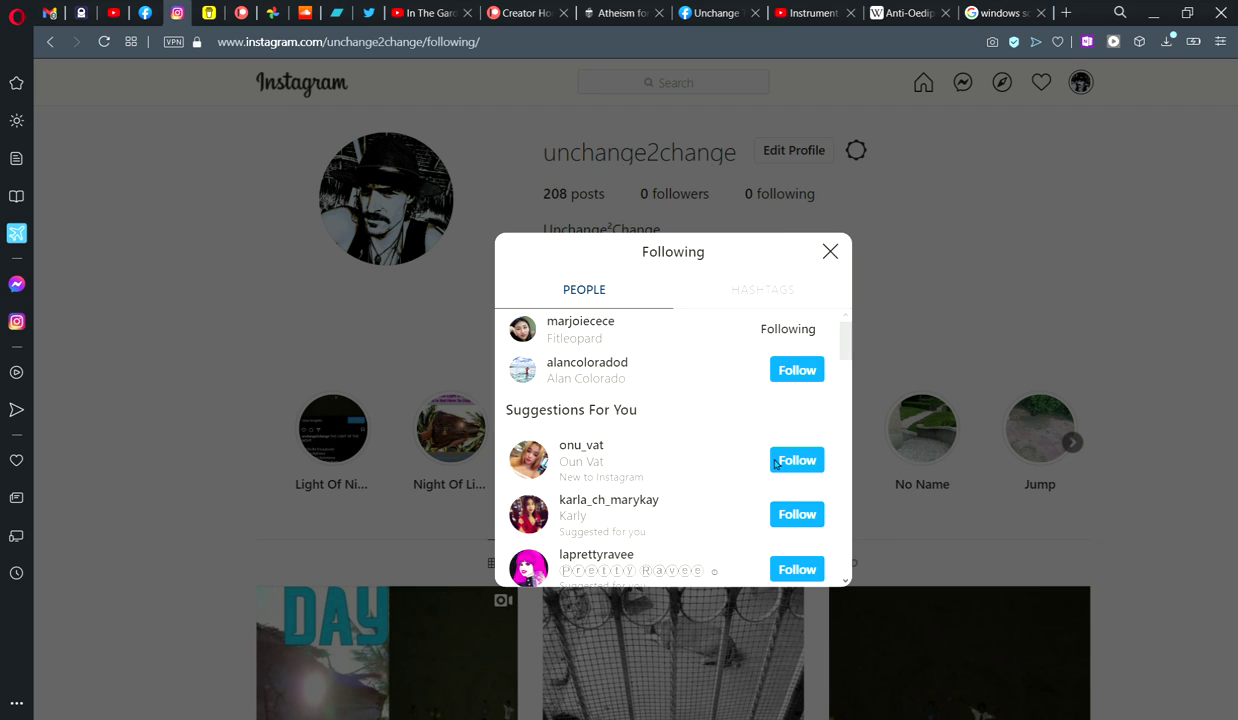
pyautogui.scroll(-3, 724, 416)
pyautogui.scroll(3, 724, 416)
# Step: View the HASHTAGS and PEOPLE tabs, then close the Following list
pyautogui.click(766, 289)
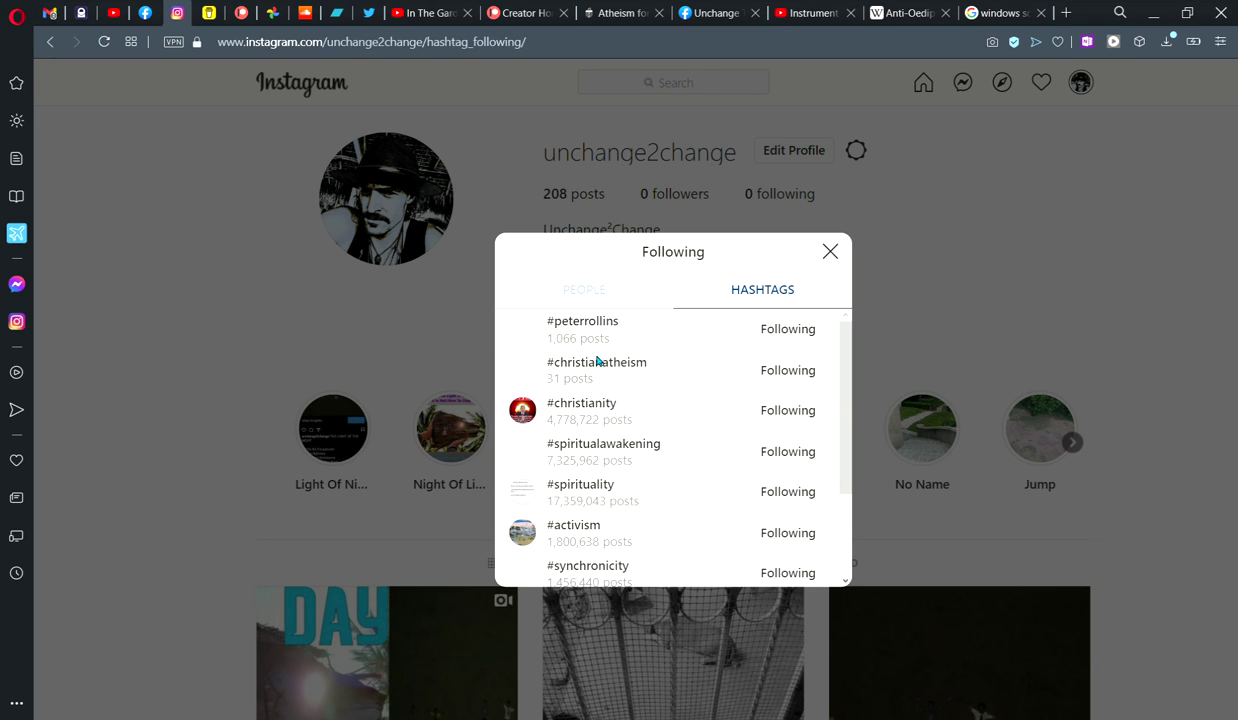
pyautogui.click(584, 289)
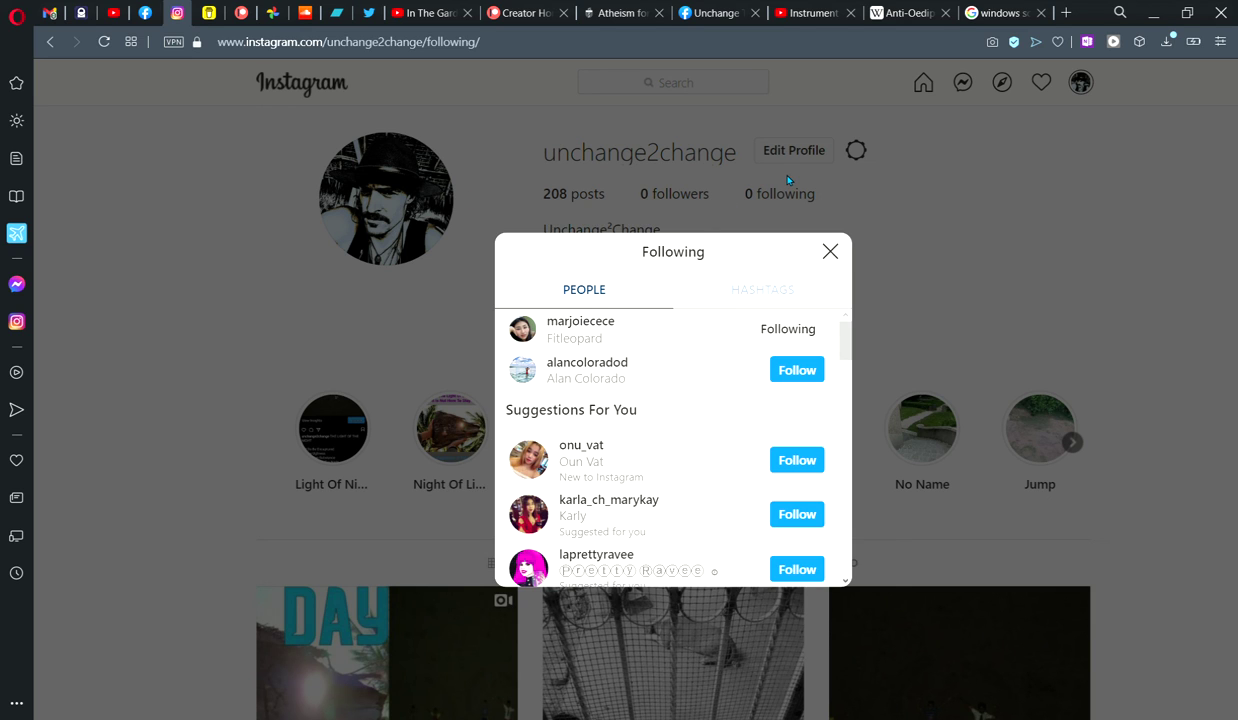
pyautogui.scroll(-3, 686, 375)
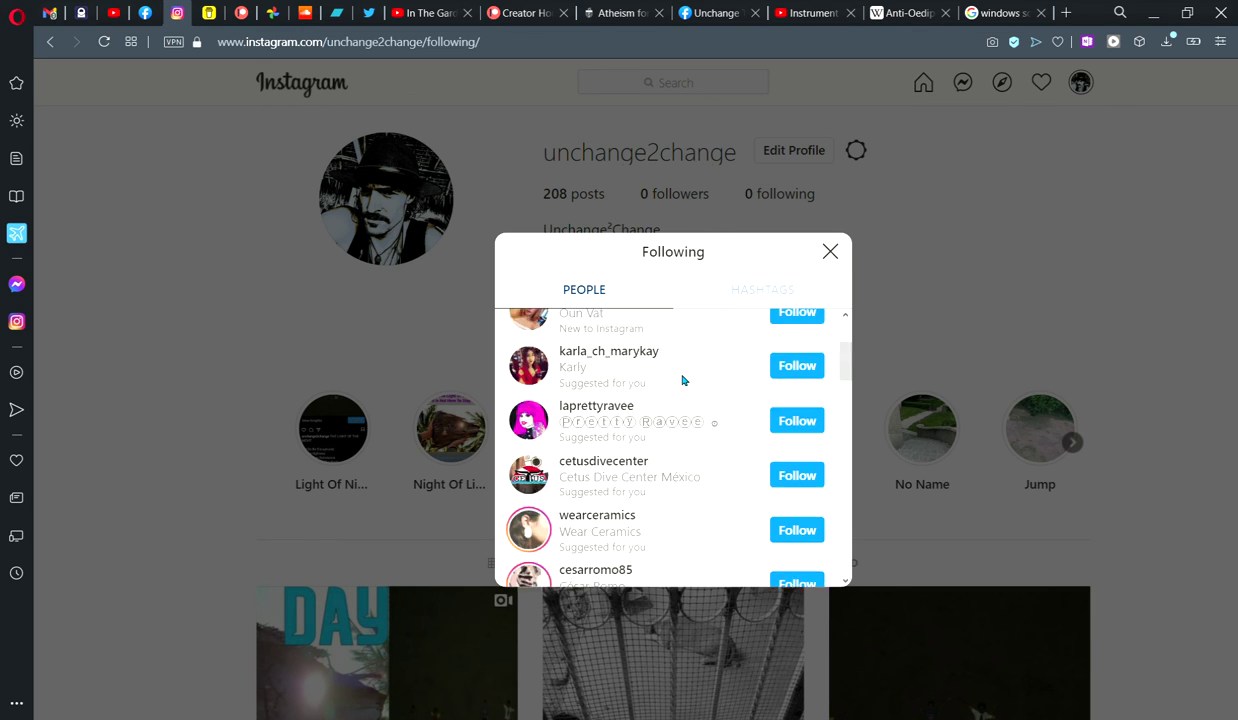
pyautogui.scroll(-2, 686, 375)
pyautogui.scroll(5, 683, 379)
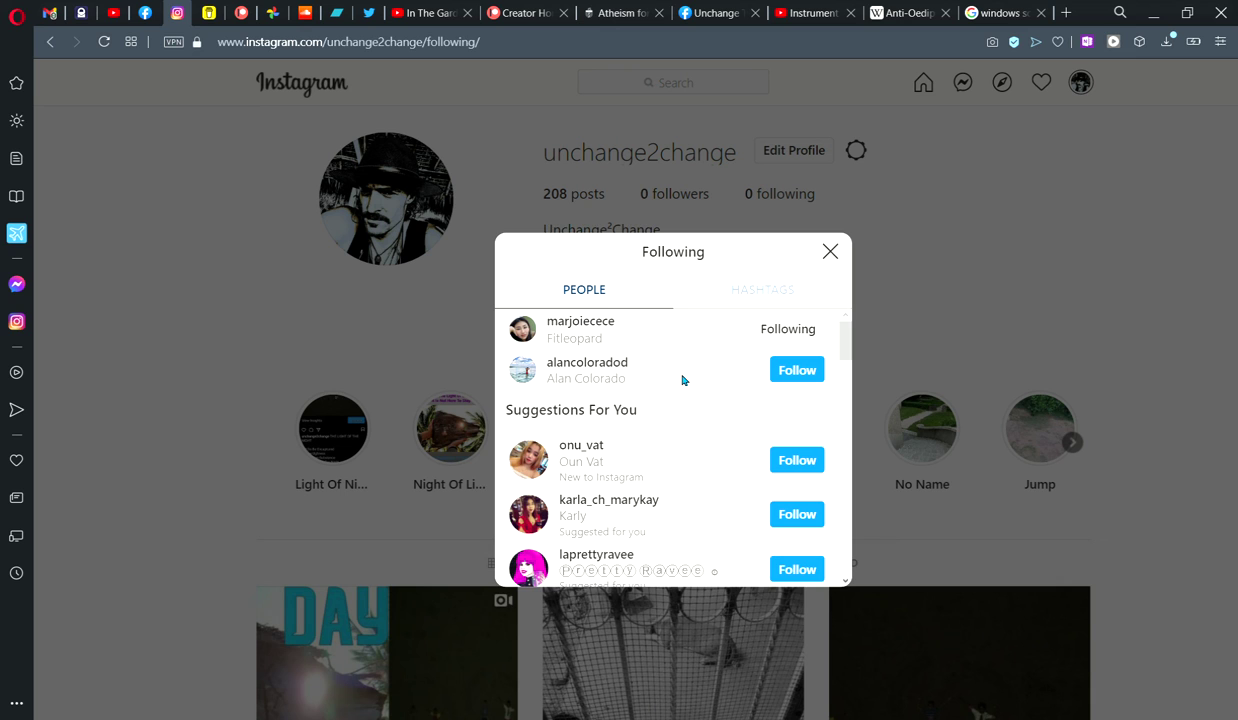
pyautogui.click(832, 253)
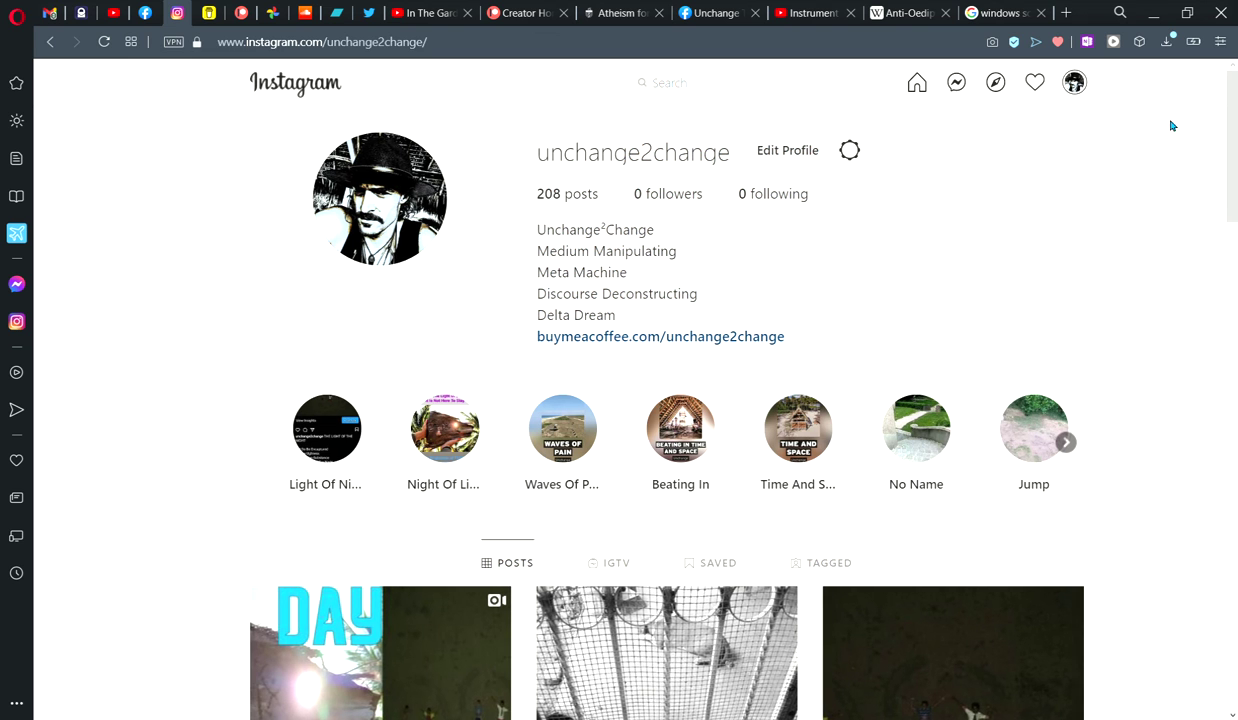